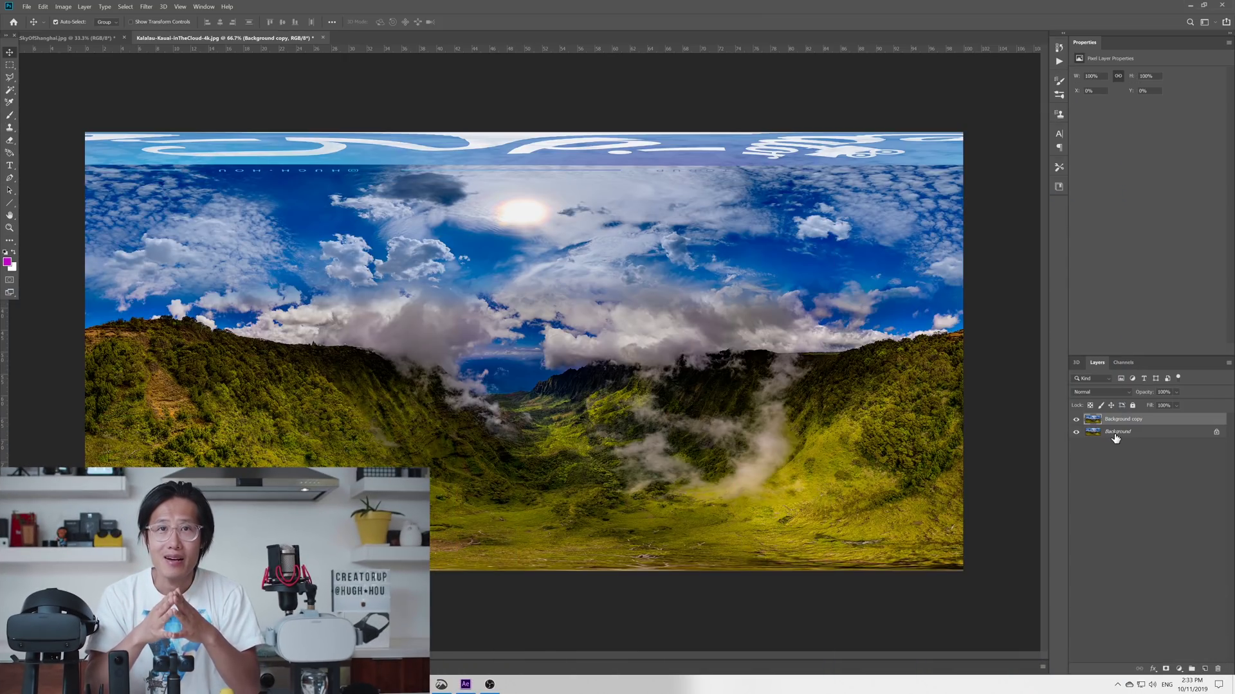
Step: Delete the original Background layer, keeping only the Background copy
{"action": "left_click", "coordinate": [1117, 431]}
{"action": "left_click", "coordinate": [1216, 669]}
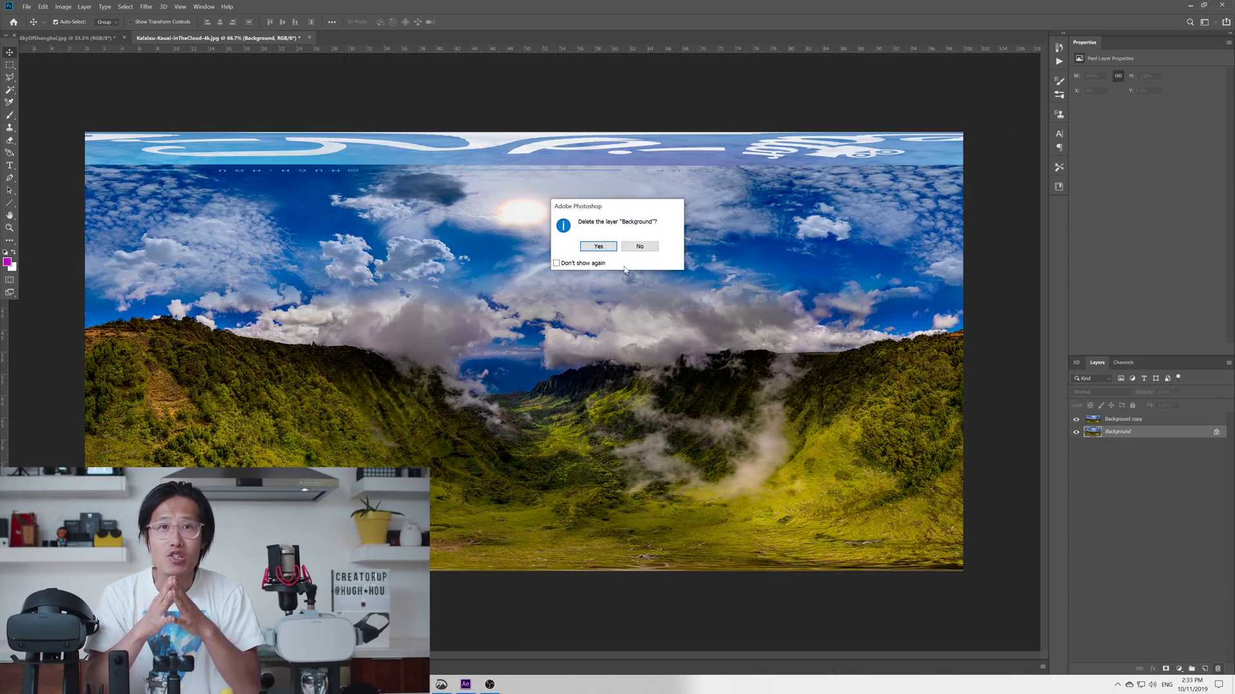
{"action": "left_click", "coordinate": [598, 246]}
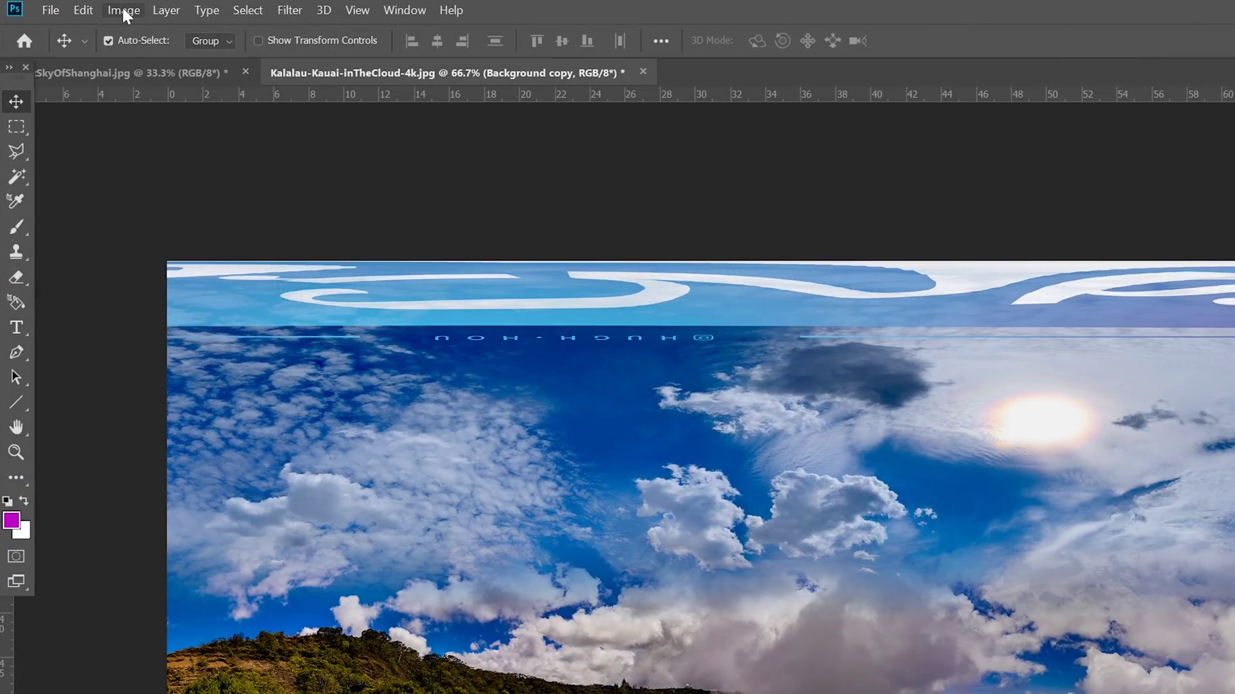
Step: Flip the cloud panorama horizontally
{"action": "left_click", "coordinate": [124, 11]}
{"action": "mouse_move", "coordinate": [81, 18]}
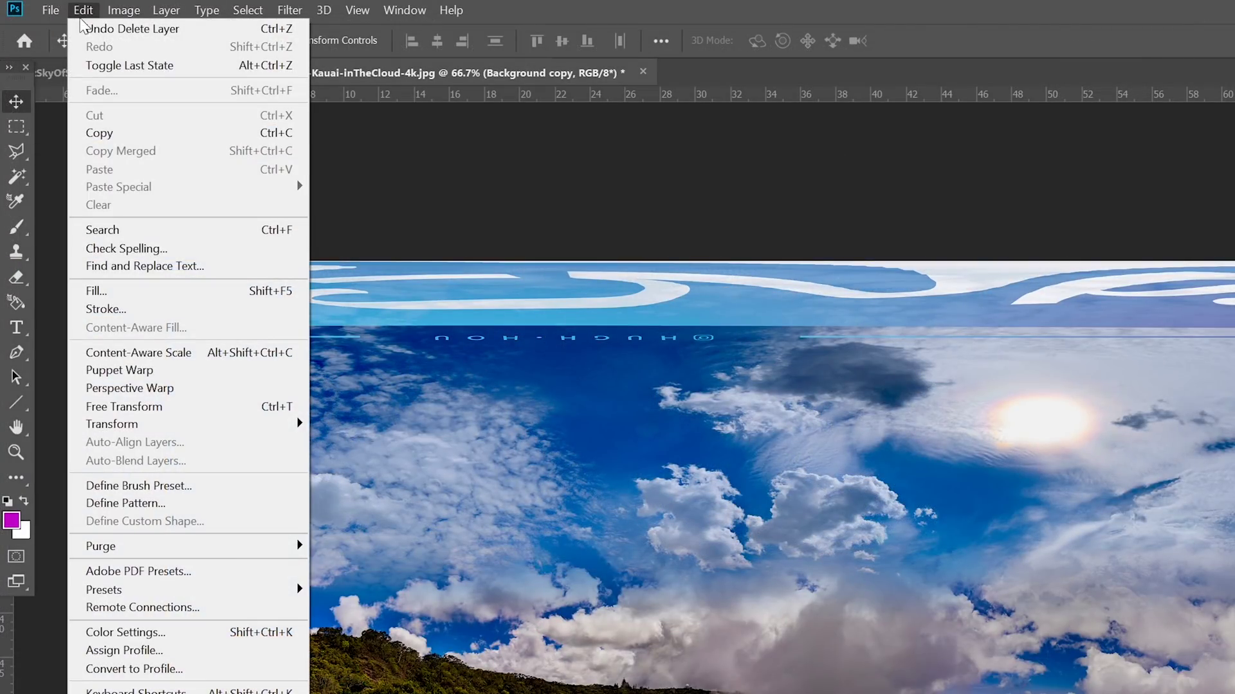
{"action": "mouse_move", "coordinate": [251, 424]}
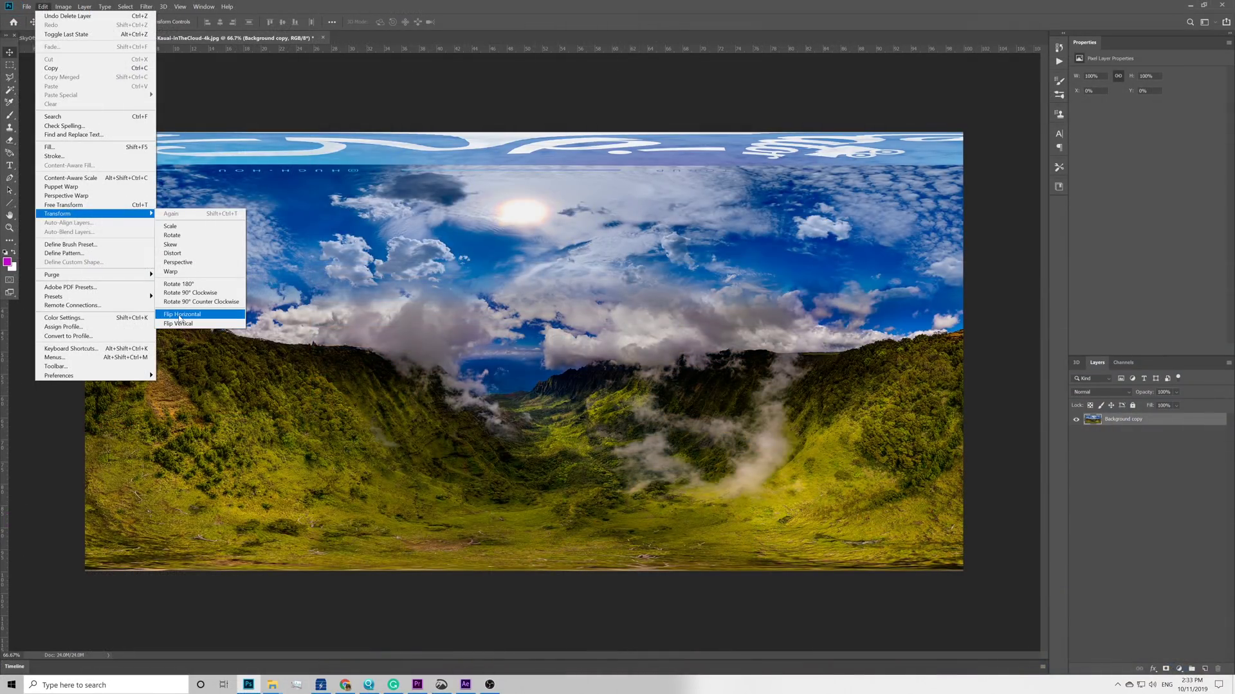
{"action": "left_click", "coordinate": [180, 314]}
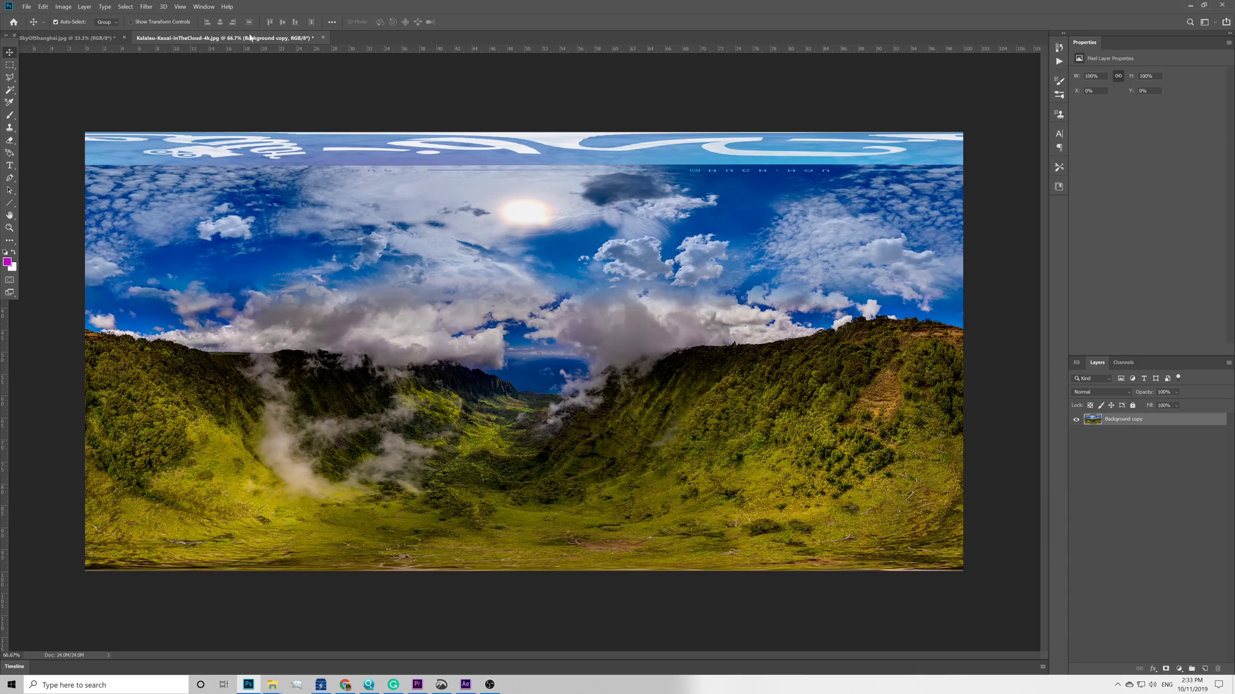
Step: Halve the image width to 2048 px with linked proportions, resizing the panorama to 2048 × 1024
{"action": "left_click", "coordinate": [67, 11]}
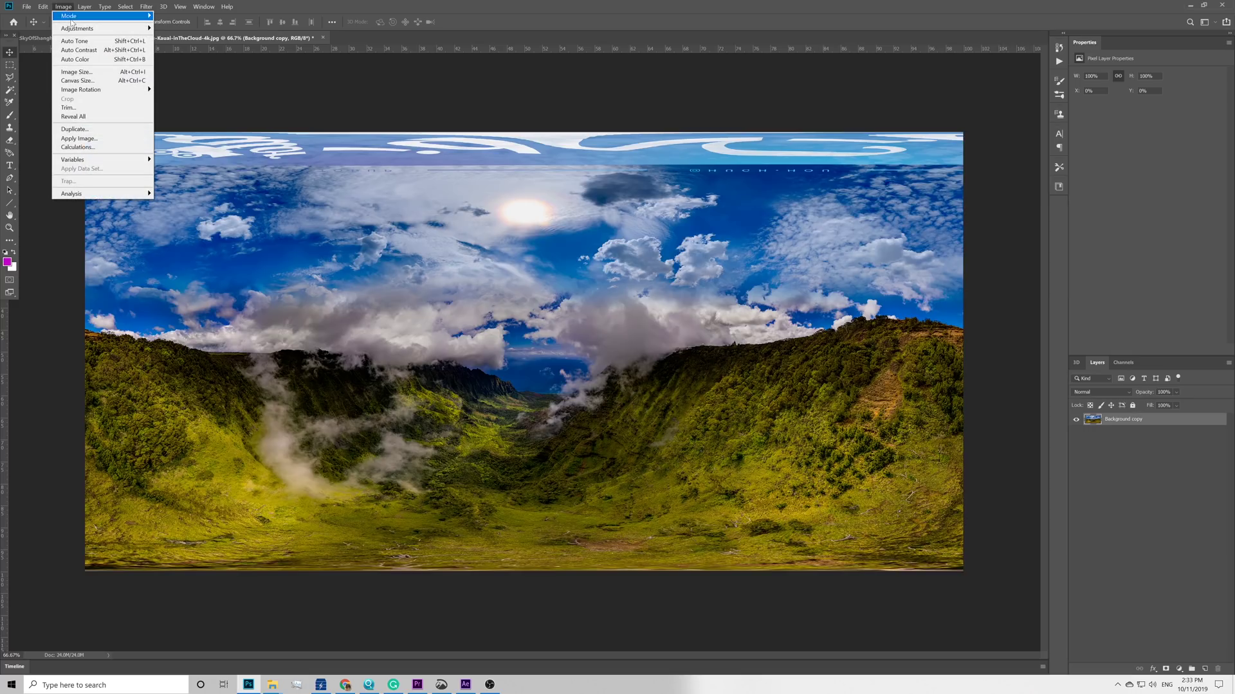
{"action": "left_click", "coordinate": [83, 76]}
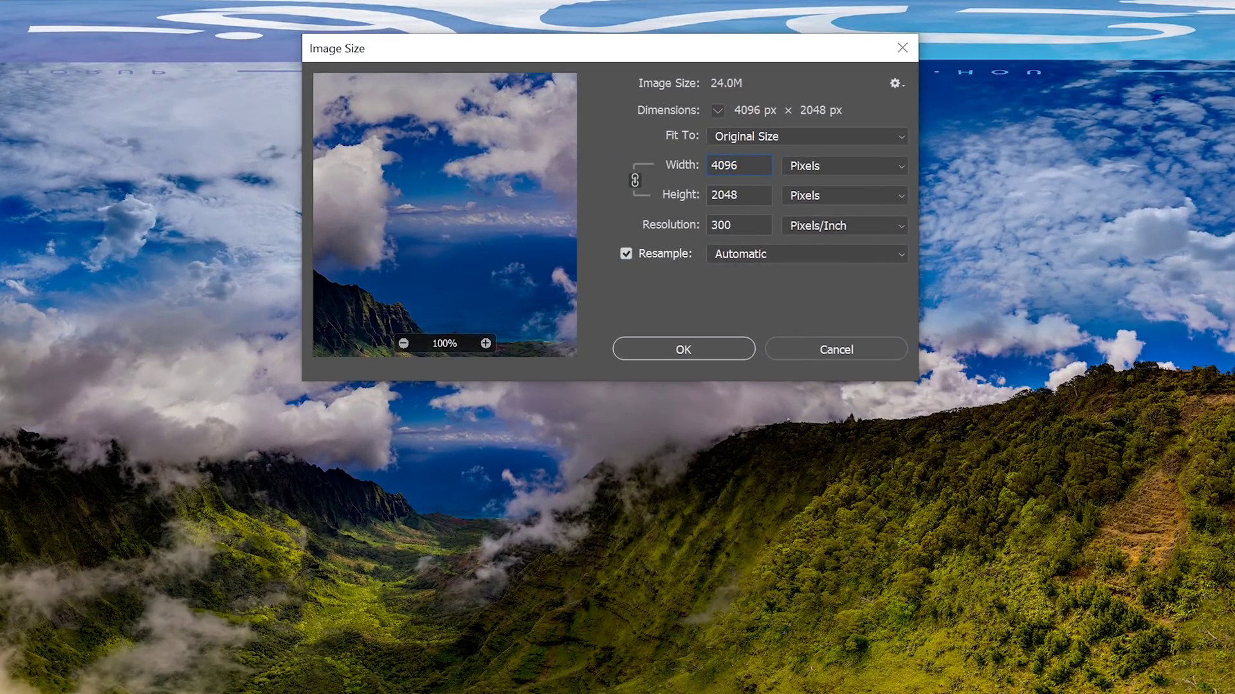
{"action": "left_click", "coordinate": [740, 165]}
{"action": "type", "text": "/2"}
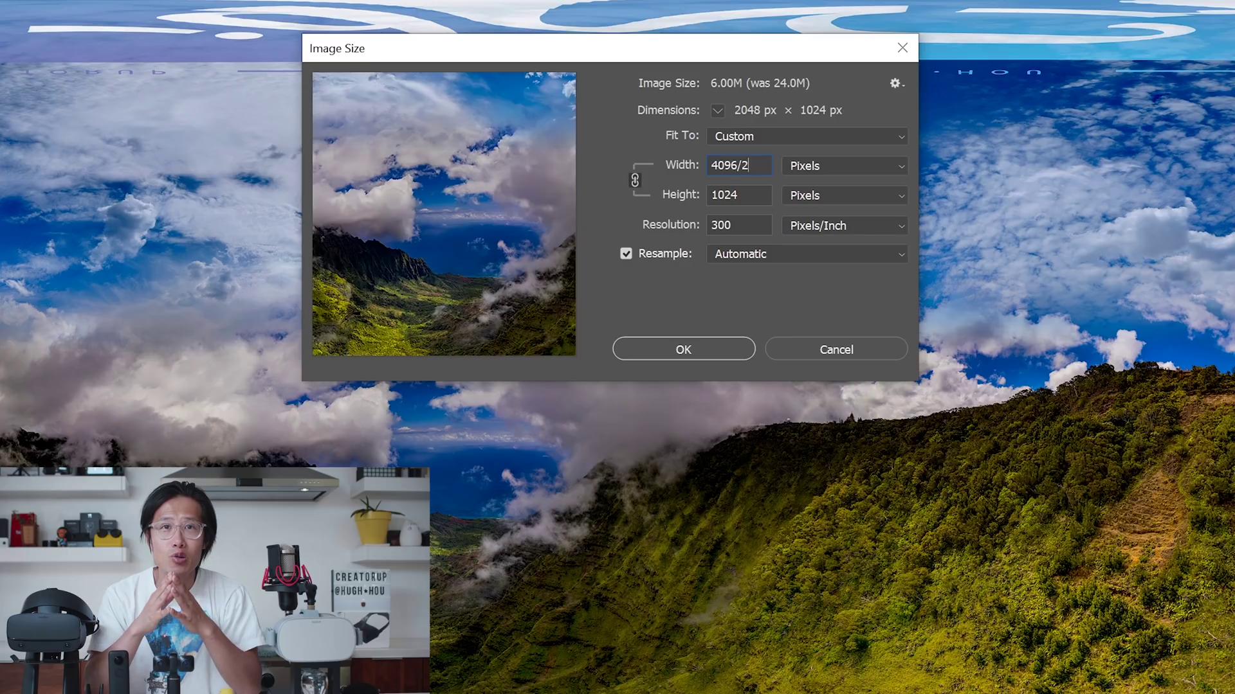
{"action": "key", "text": "Return"}
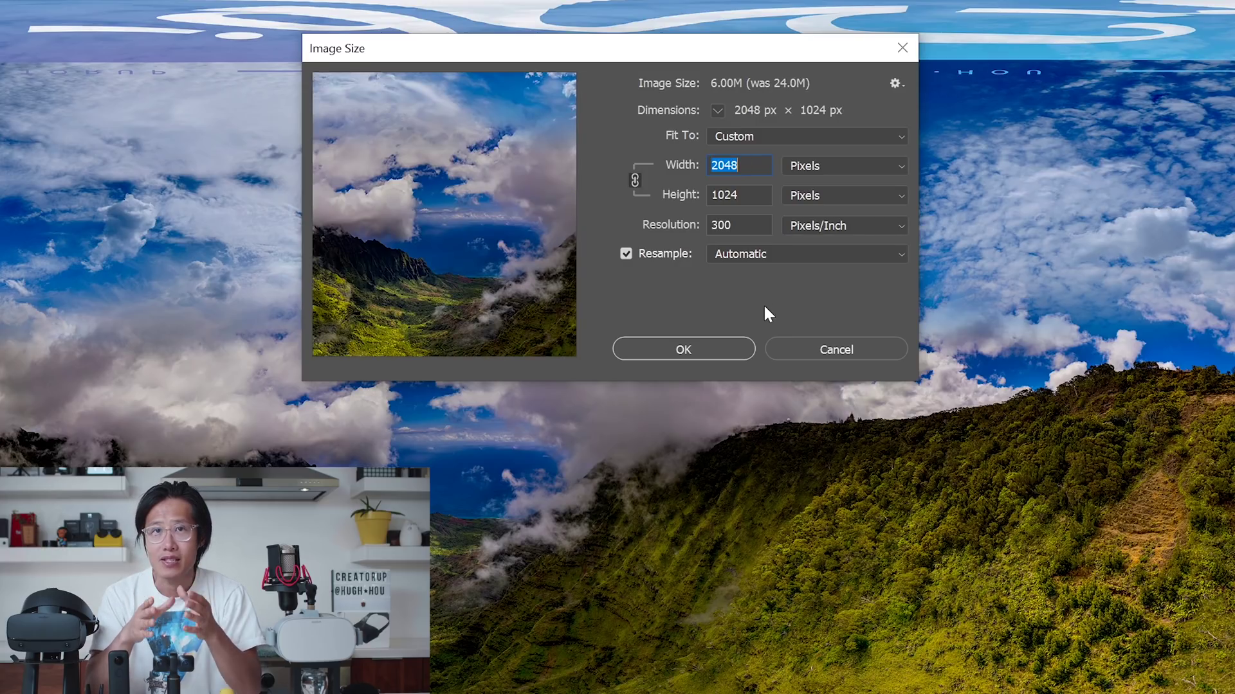
{"action": "left_click", "coordinate": [684, 350]}
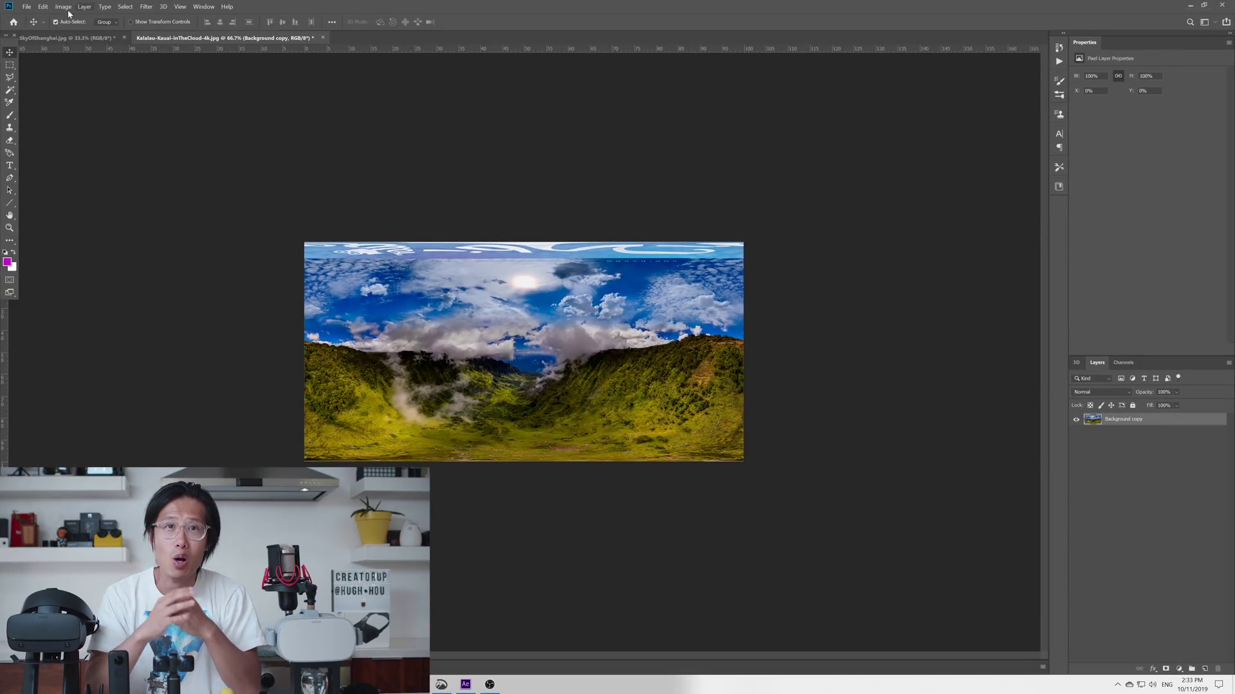
Step: Export the panorama as a 2048 × 1024 JPG at 80% quality
{"action": "left_click", "coordinate": [27, 8]}
{"action": "mouse_move", "coordinate": [129, 132]}
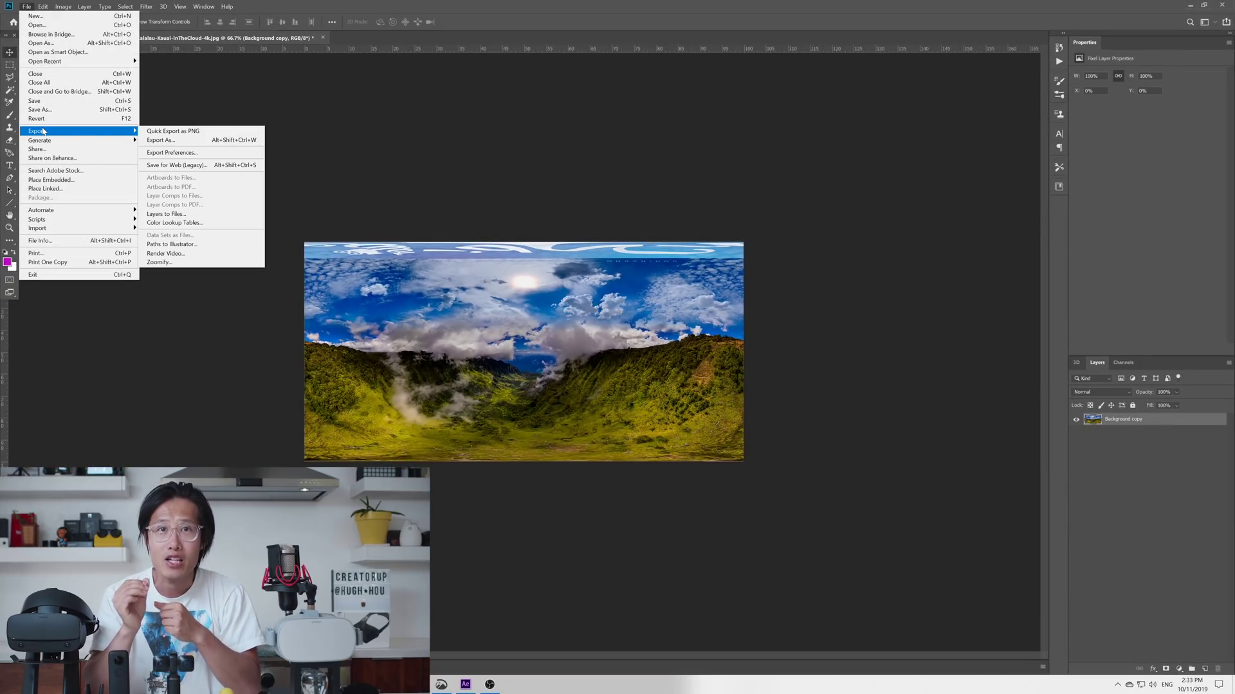
{"action": "left_click", "coordinate": [170, 140]}
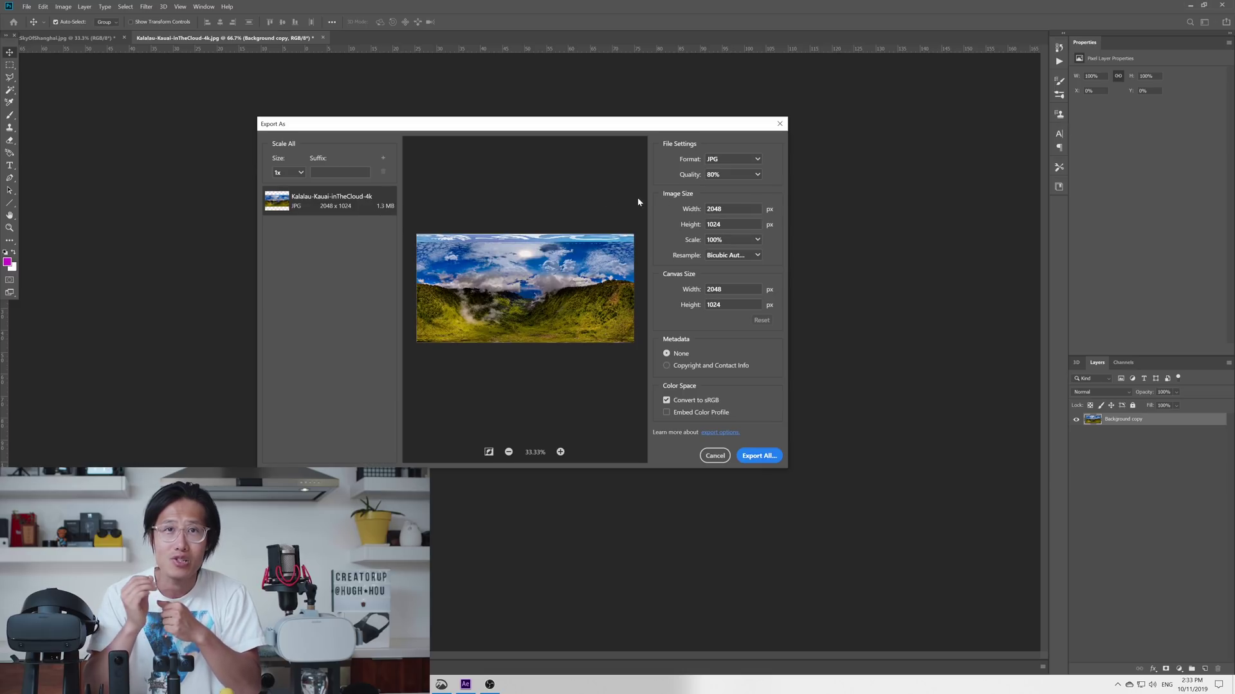
{"action": "left_click", "coordinate": [753, 456]}
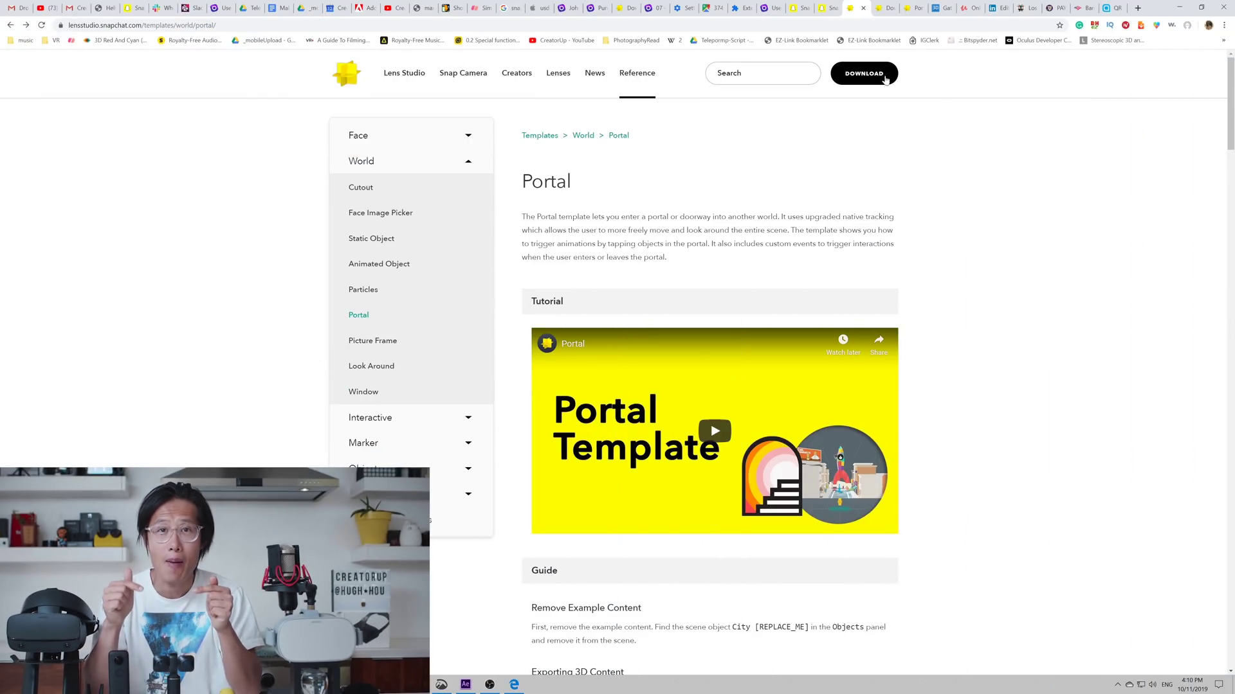
Step: Scroll down the Lens Studio download page to review the system requirements and license agreement
{"action": "scroll", "coordinate": [700, 344], "scroll_direction": "down", "scroll_amount": 5}
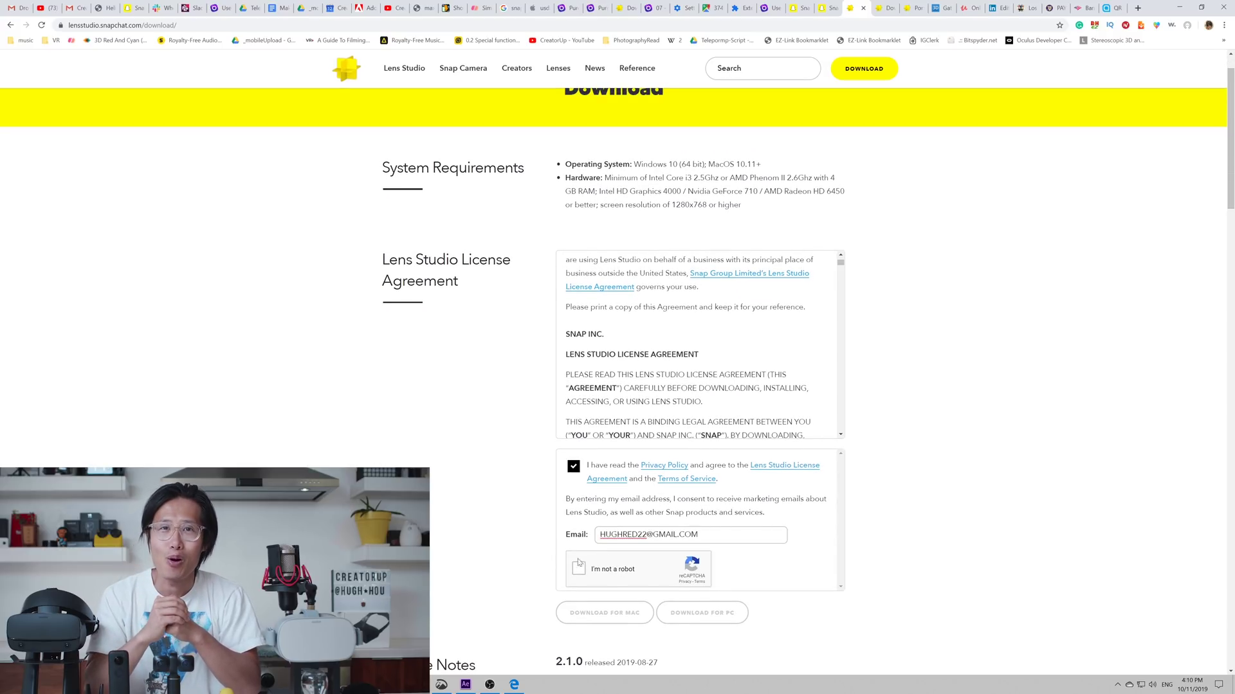
{"action": "scroll", "coordinate": [617, 347], "scroll_direction": "down", "scroll_amount": 2}
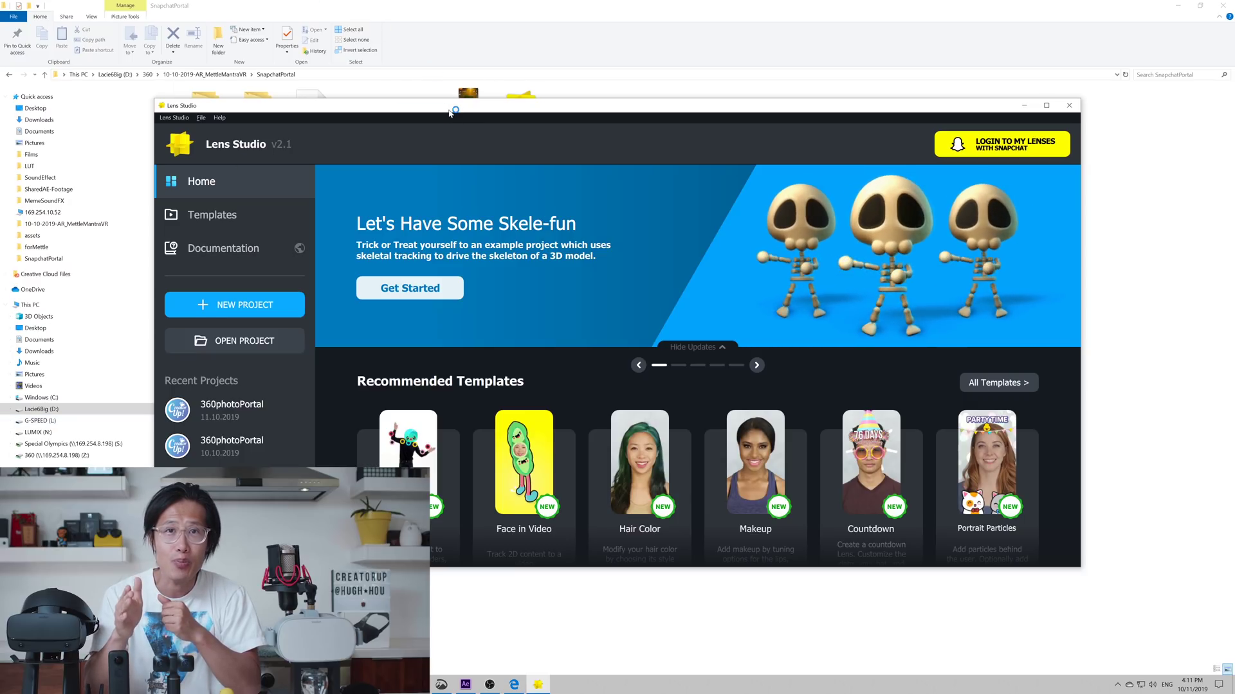
Step: Reposition the Lens Studio window and open the 360photoPortal project
{"action": "left_click_drag", "start_coordinate": [450, 108], "coordinate": [555, 128]}
{"action": "left_click", "coordinate": [340, 361]}
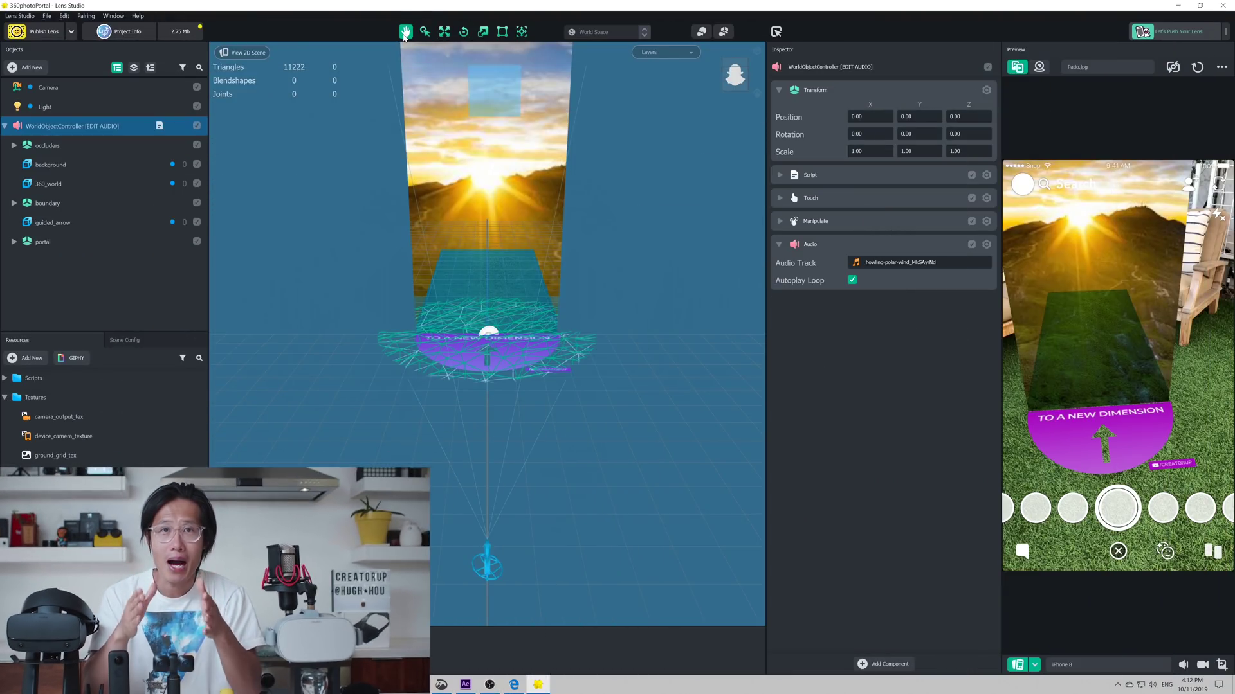
Step: Zoom out and orbit the Scene view to show the whole portal box and 360 sphere, then open Textures
{"action": "left_click_drag", "start_coordinate": [488, 207], "coordinate": [534, 293]}
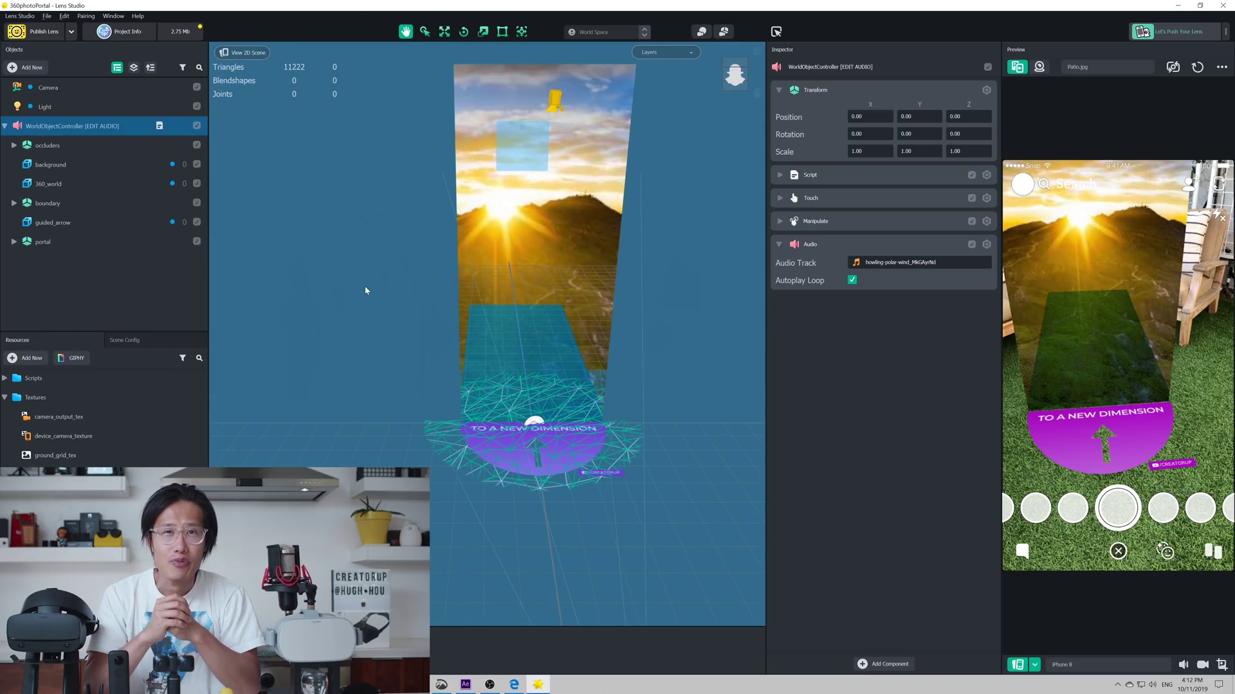
{"action": "scroll", "coordinate": [365, 285], "scroll_direction": "down", "scroll_amount": 5}
{"action": "scroll", "coordinate": [365, 290], "scroll_direction": "down", "scroll_amount": 8}
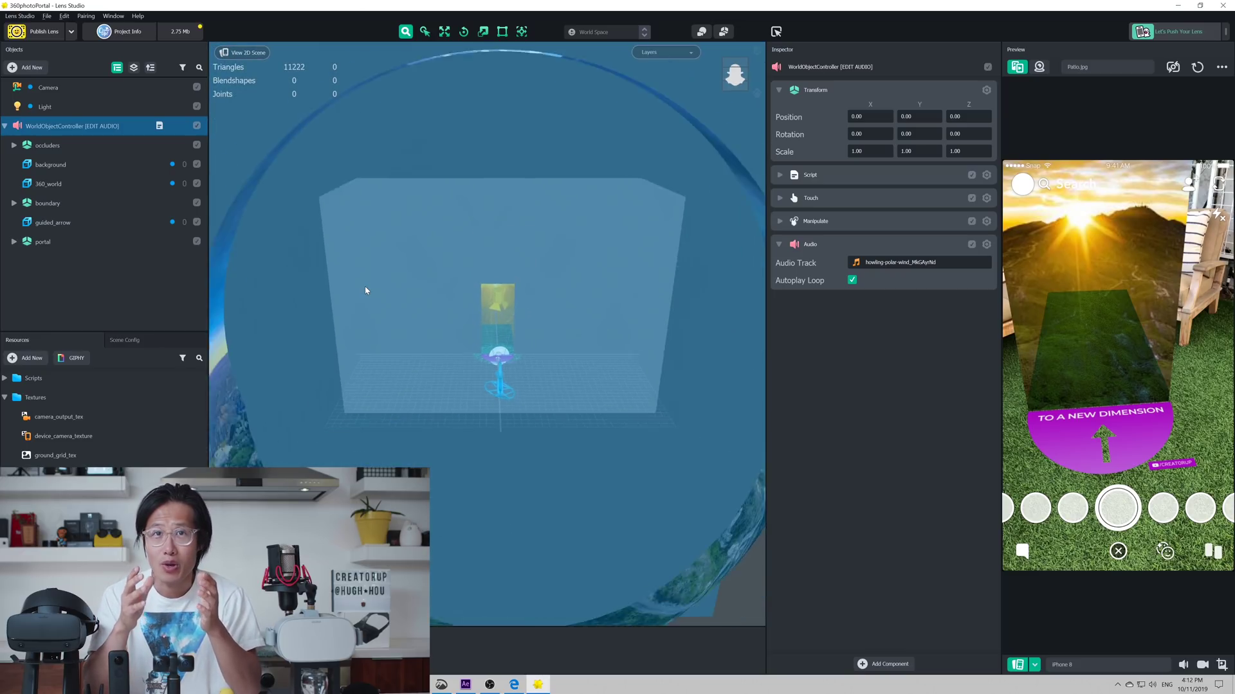
{"action": "left_click_drag", "start_coordinate": [440, 210], "coordinate": [455, 242]}
{"action": "scroll", "coordinate": [551, 367], "scroll_direction": "up", "scroll_amount": 8}
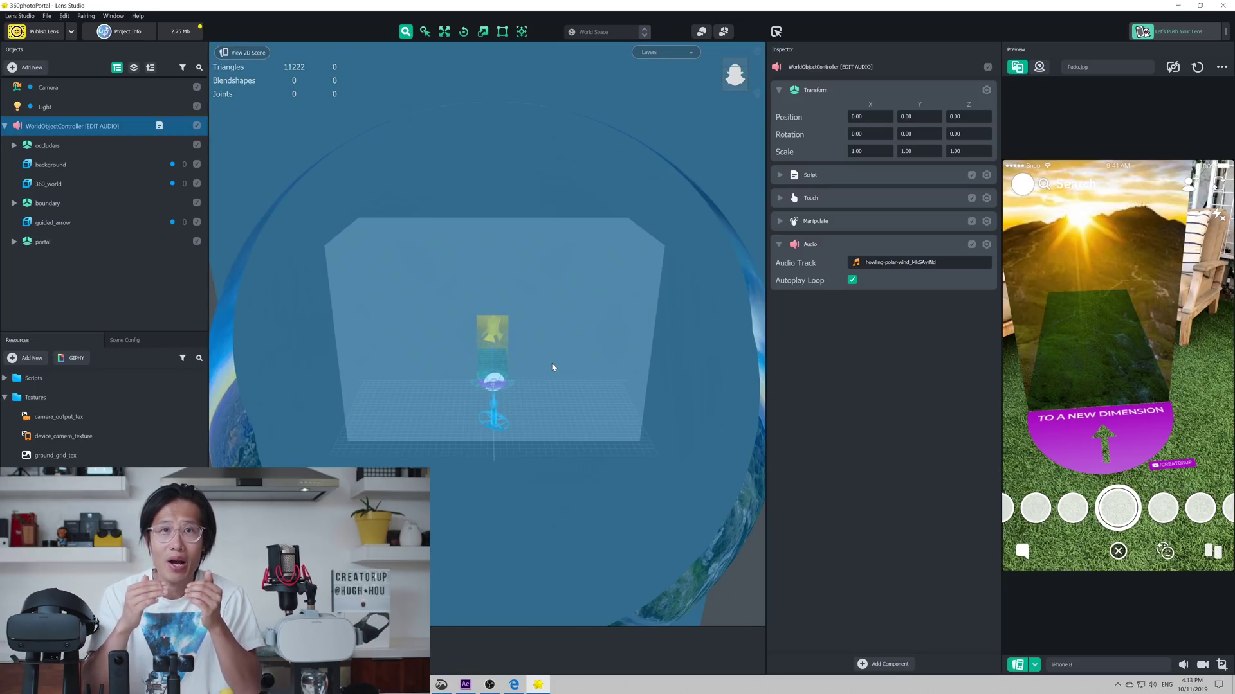
{"action": "left_click", "coordinate": [5, 398]}
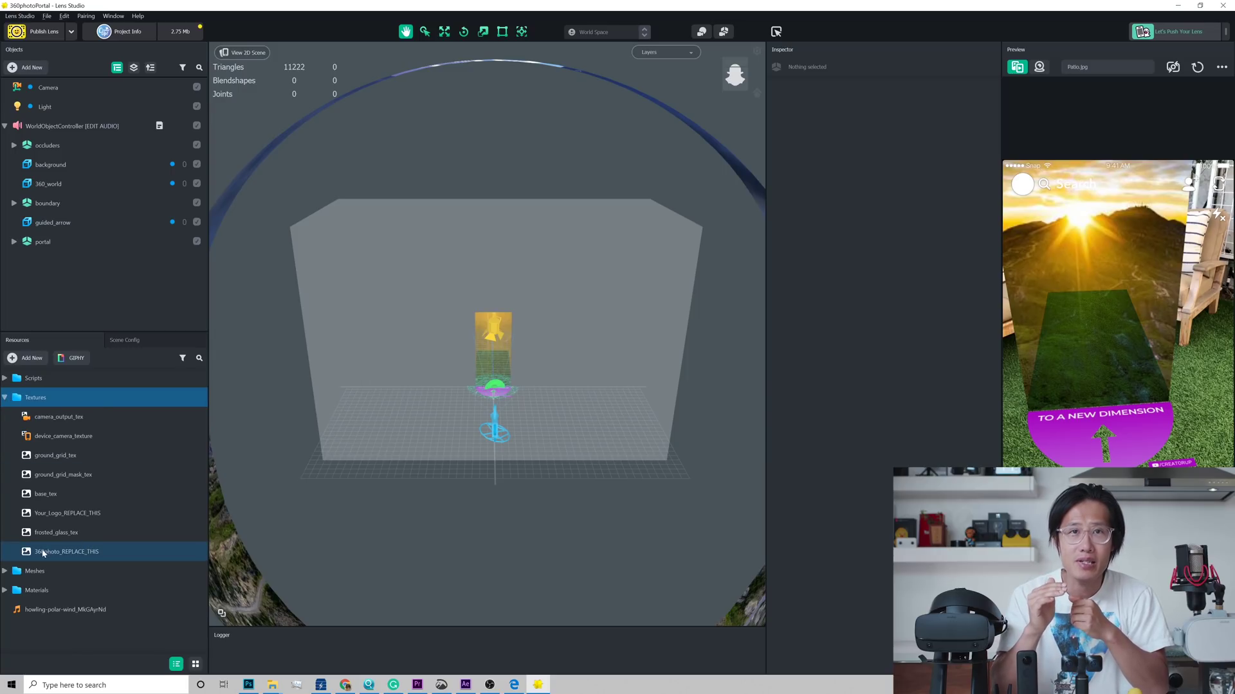
Step: Replace the 360photo_REPLACE_THIS texture with NightSkyOfShanghai-4k.png
{"action": "left_click", "coordinate": [62, 555]}
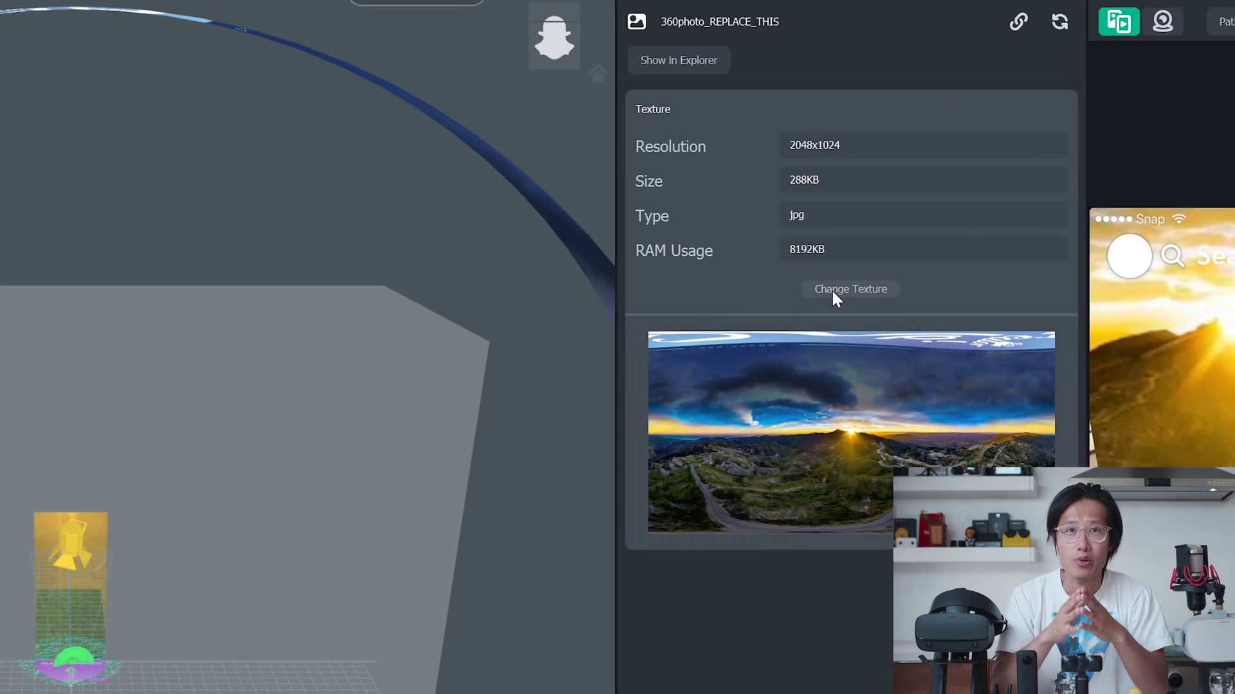
{"action": "left_click", "coordinate": [833, 289]}
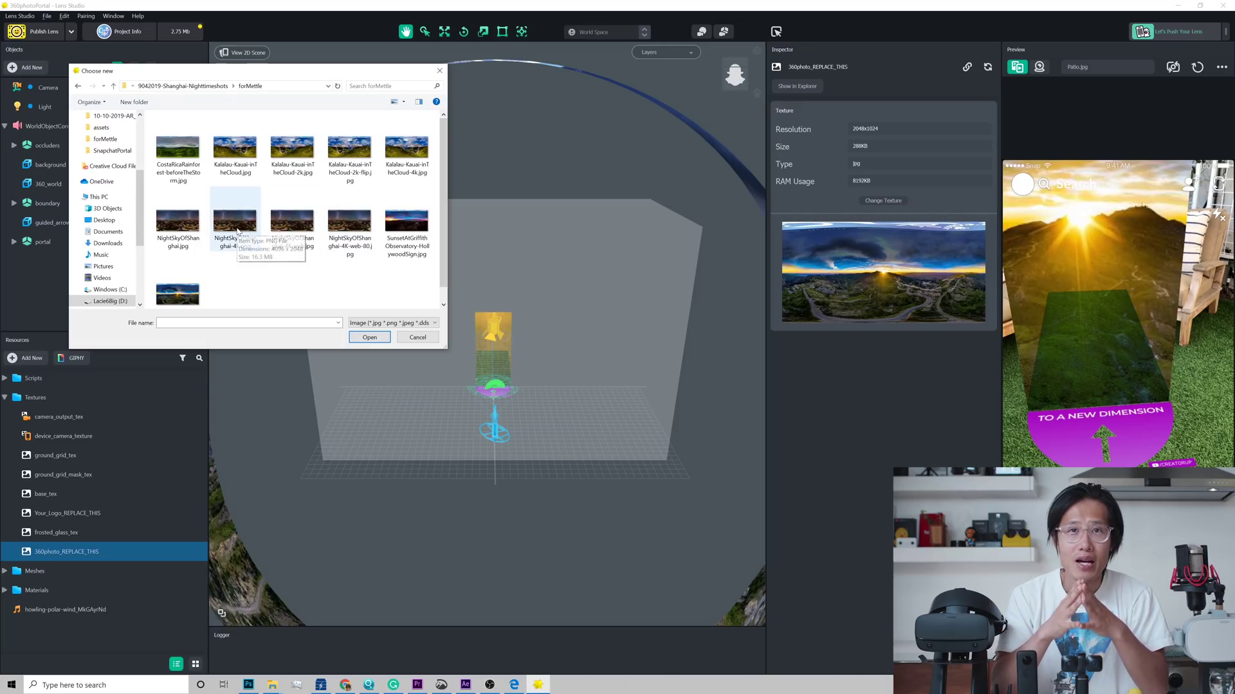
{"action": "double_click", "coordinate": [237, 230]}
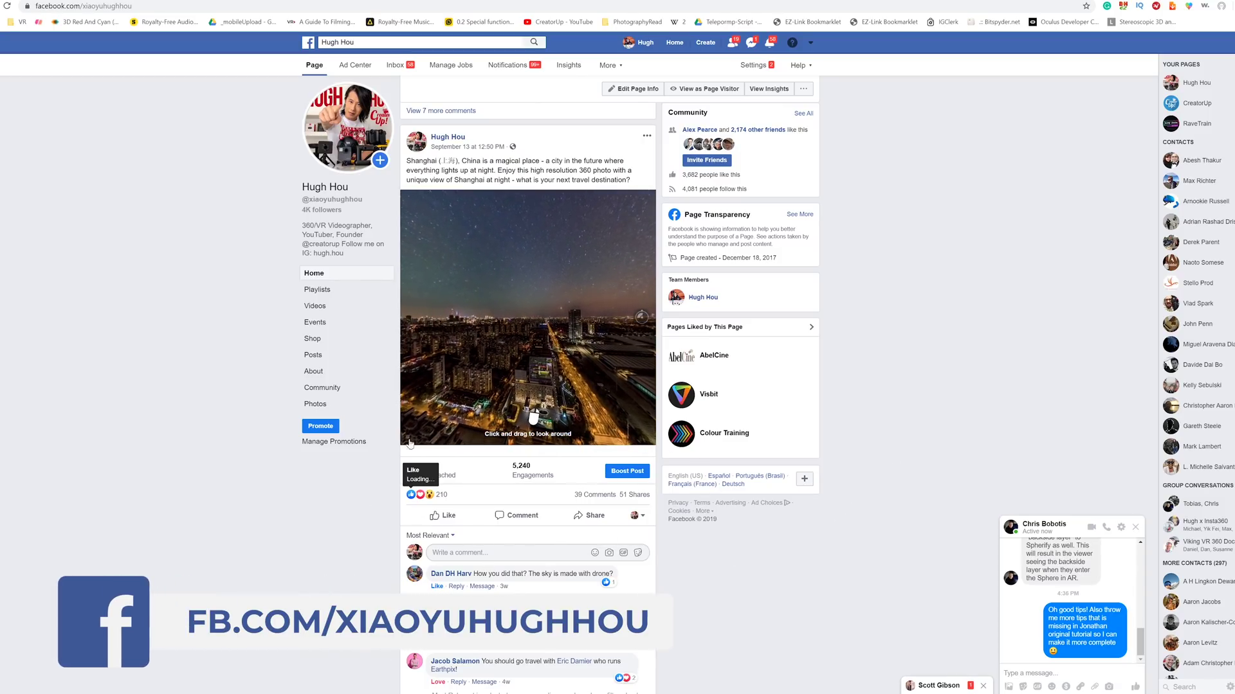
Step: Look down over the lit city in the Facebook 360 photo, then select Your_Logo_REPLACE_THIS
{"action": "left_click_drag", "start_coordinate": [506, 322], "coordinate": [468, 335]}
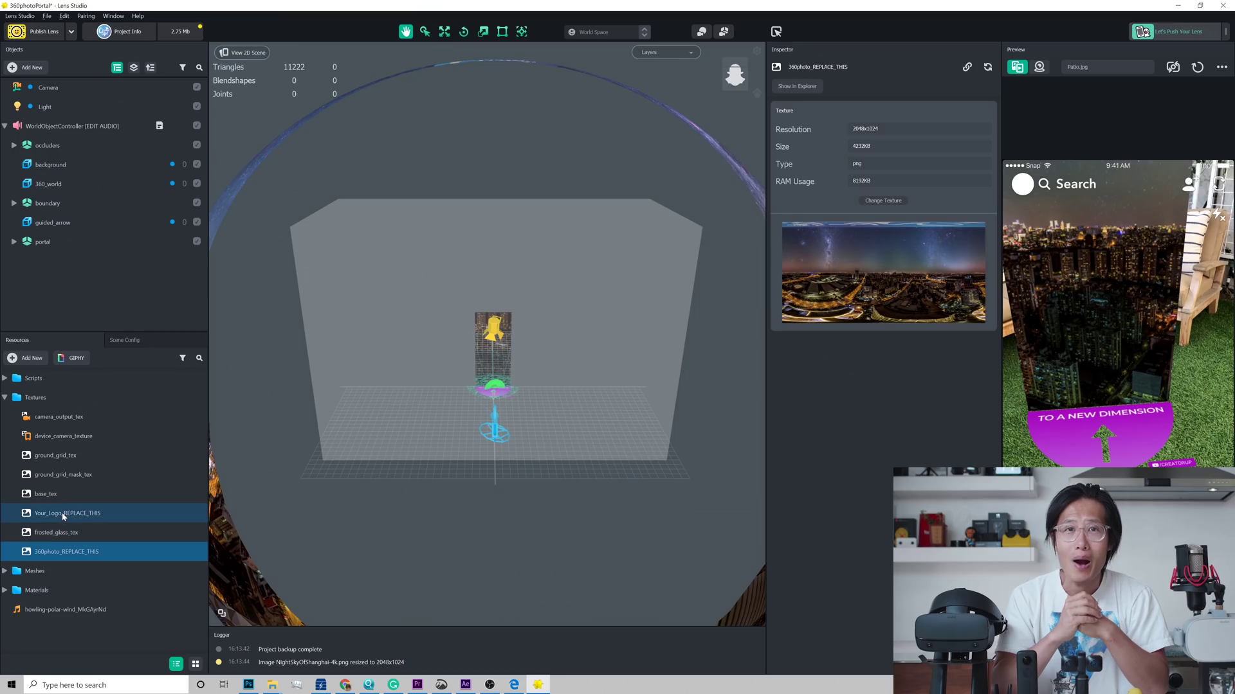
{"action": "left_click", "coordinate": [63, 514]}
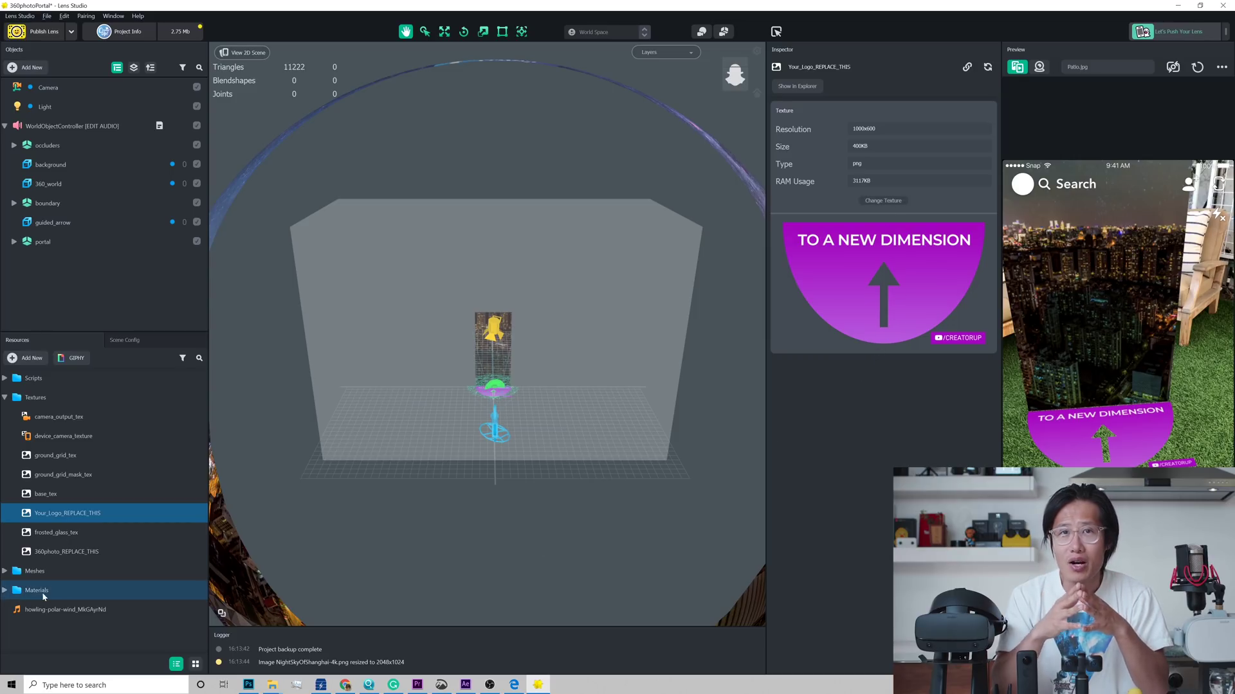
Step: Disable the guided_arrow object and select the WorldObjectController
{"action": "left_click", "coordinate": [50, 227]}
{"action": "left_click", "coordinate": [196, 222]}
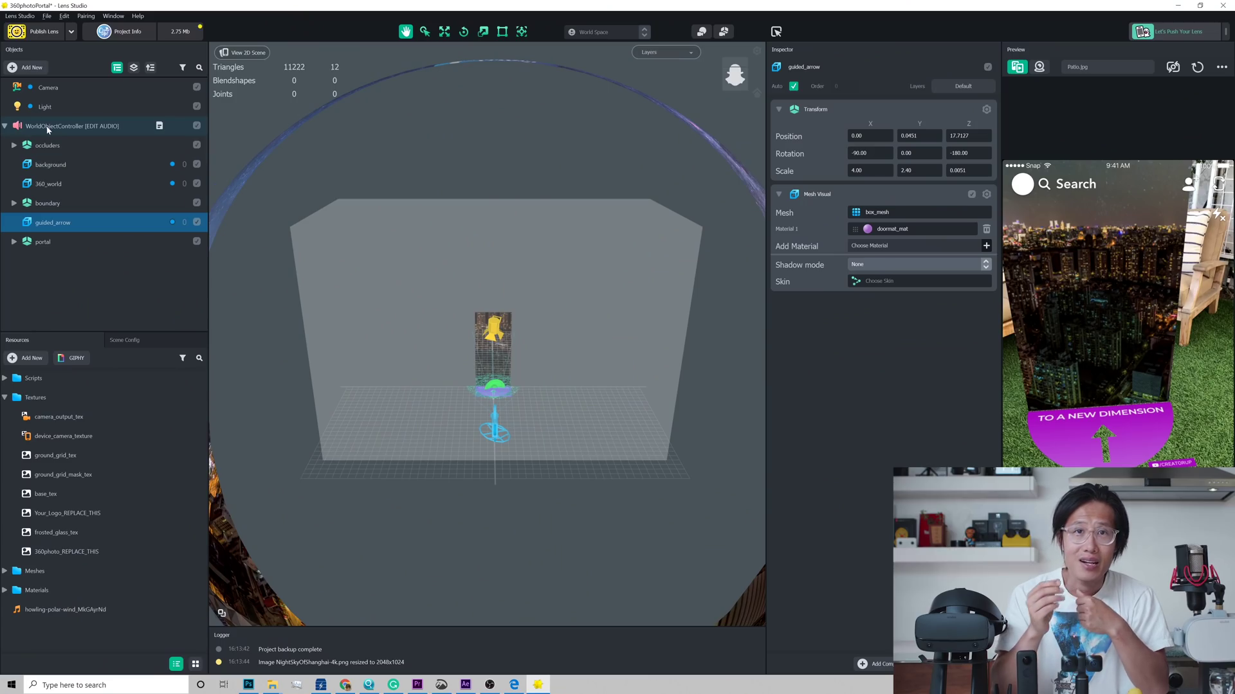
{"action": "left_click", "coordinate": [103, 131]}
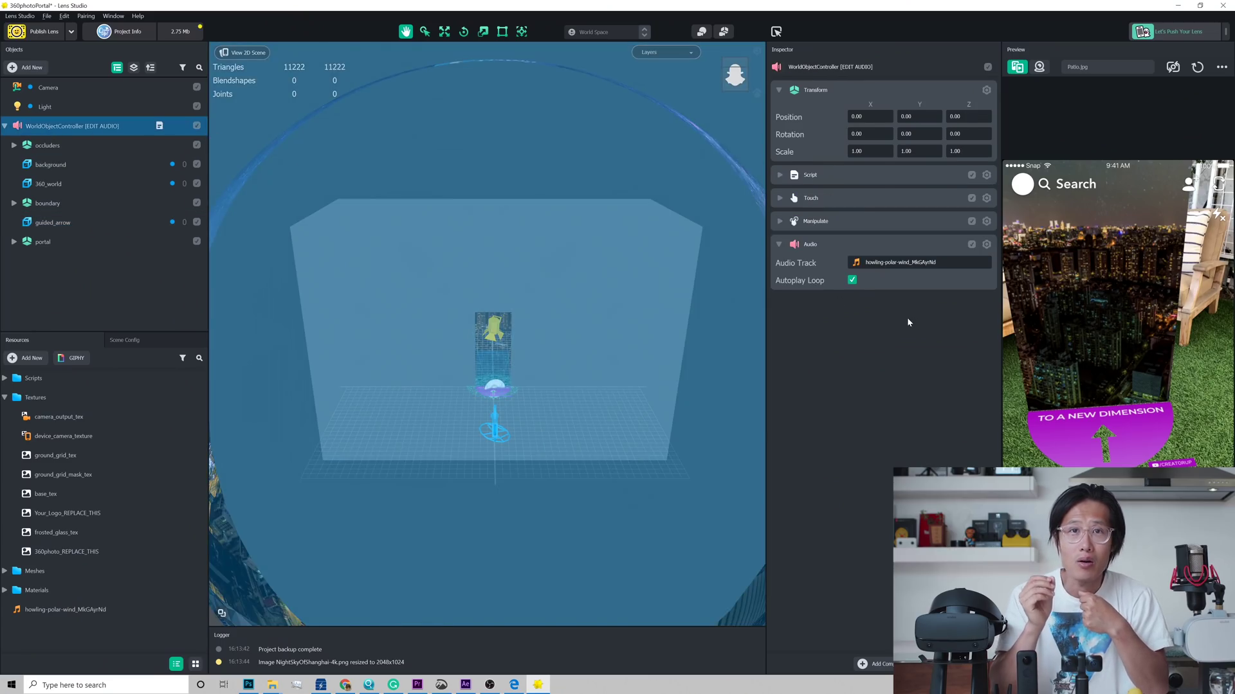
Step: Import city.wav as the WorldObjectController's audio track and check the lens size (27.01 Mb)
{"action": "left_click", "coordinate": [942, 264]}
{"action": "left_click", "coordinate": [486, 191]}
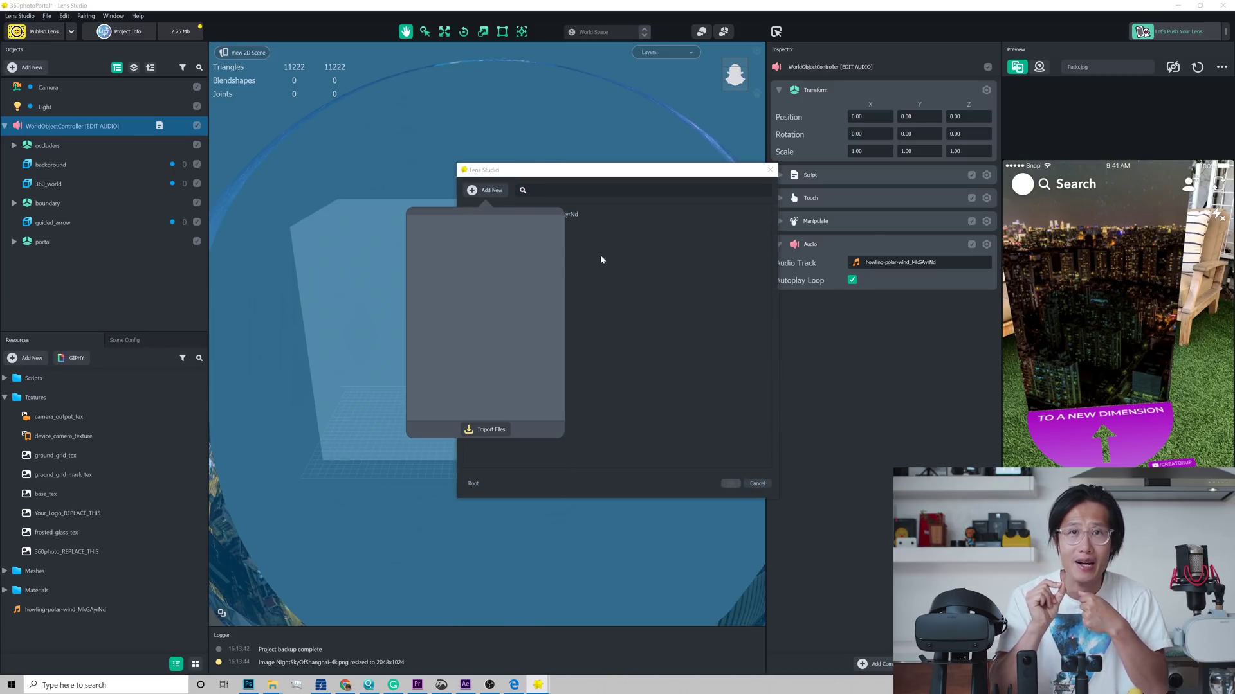
{"action": "left_click", "coordinate": [490, 430]}
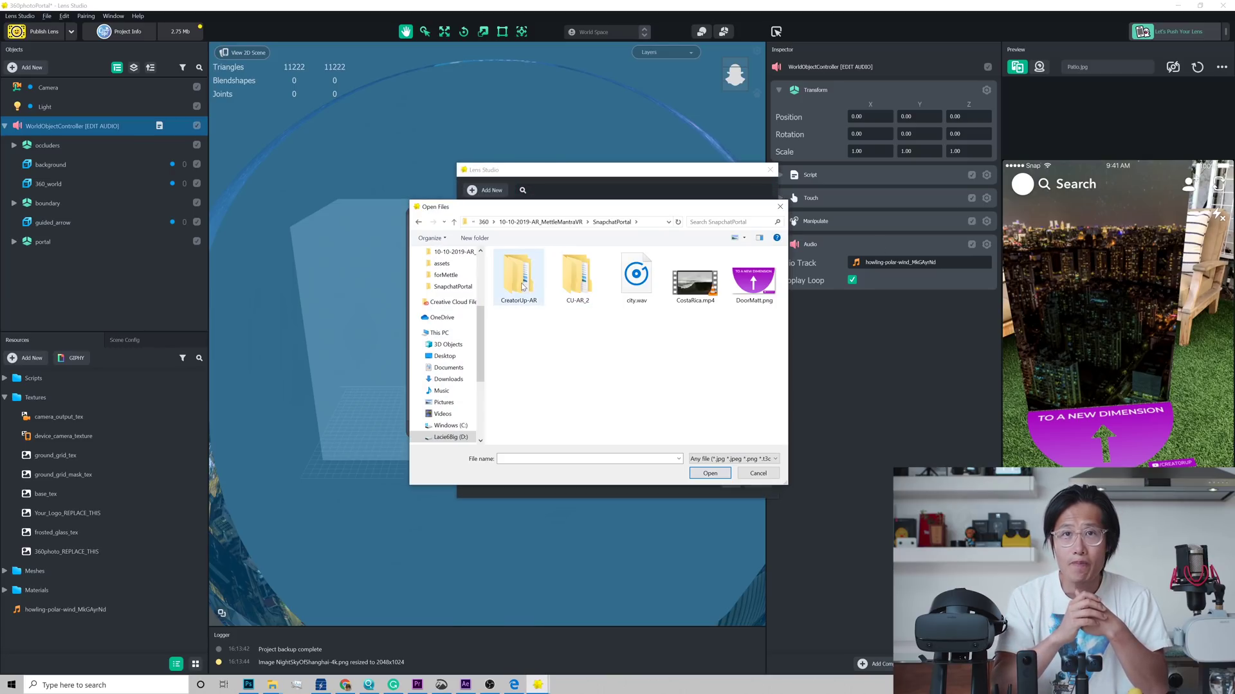
{"action": "left_click", "coordinate": [636, 275]}
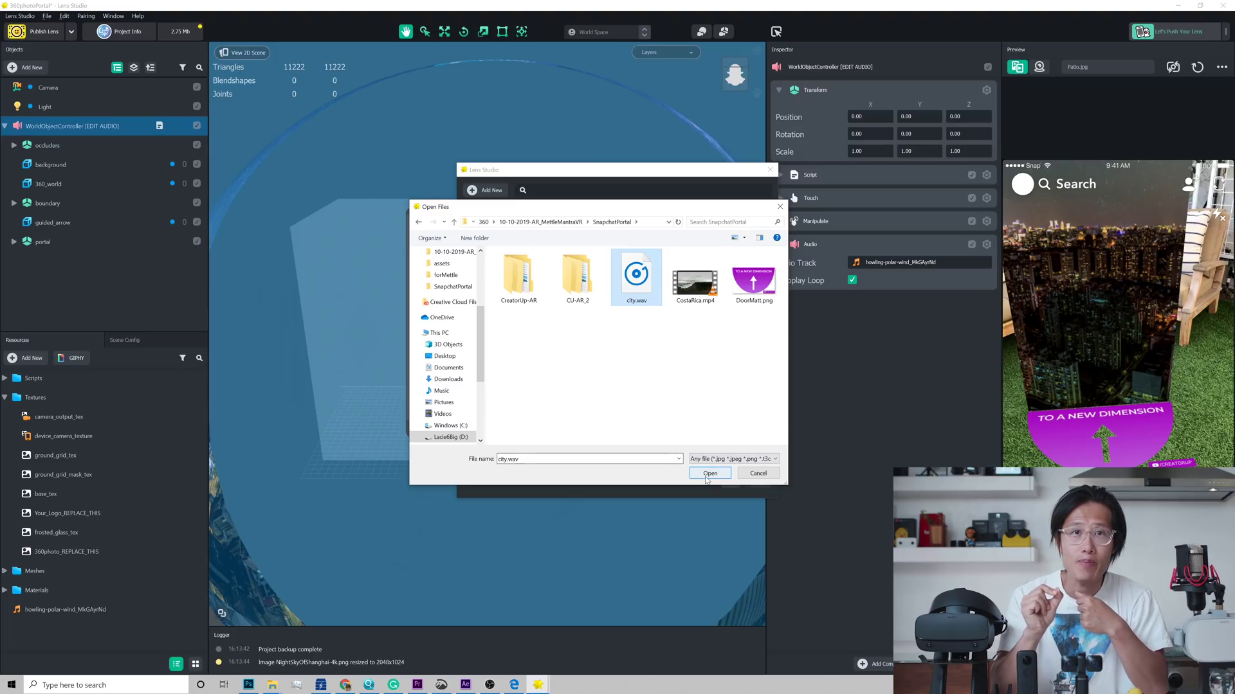
{"action": "left_click", "coordinate": [709, 474]}
{"action": "left_click", "coordinate": [730, 484]}
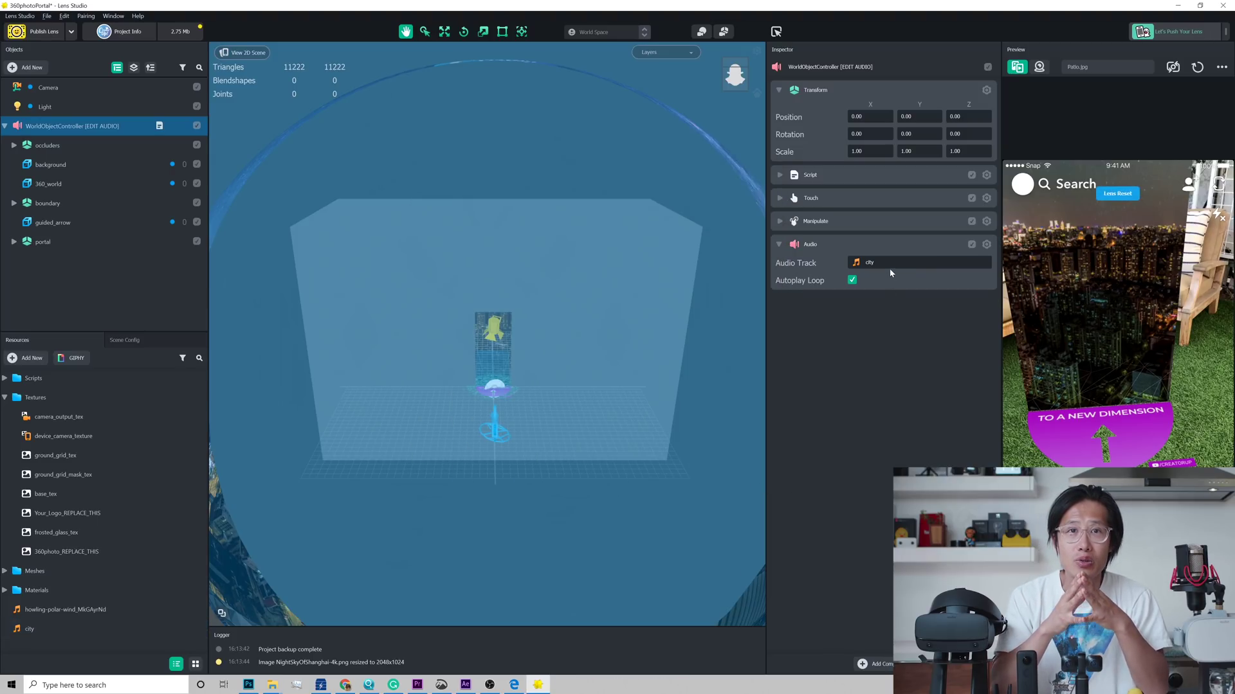
{"action": "left_click", "coordinate": [176, 32]}
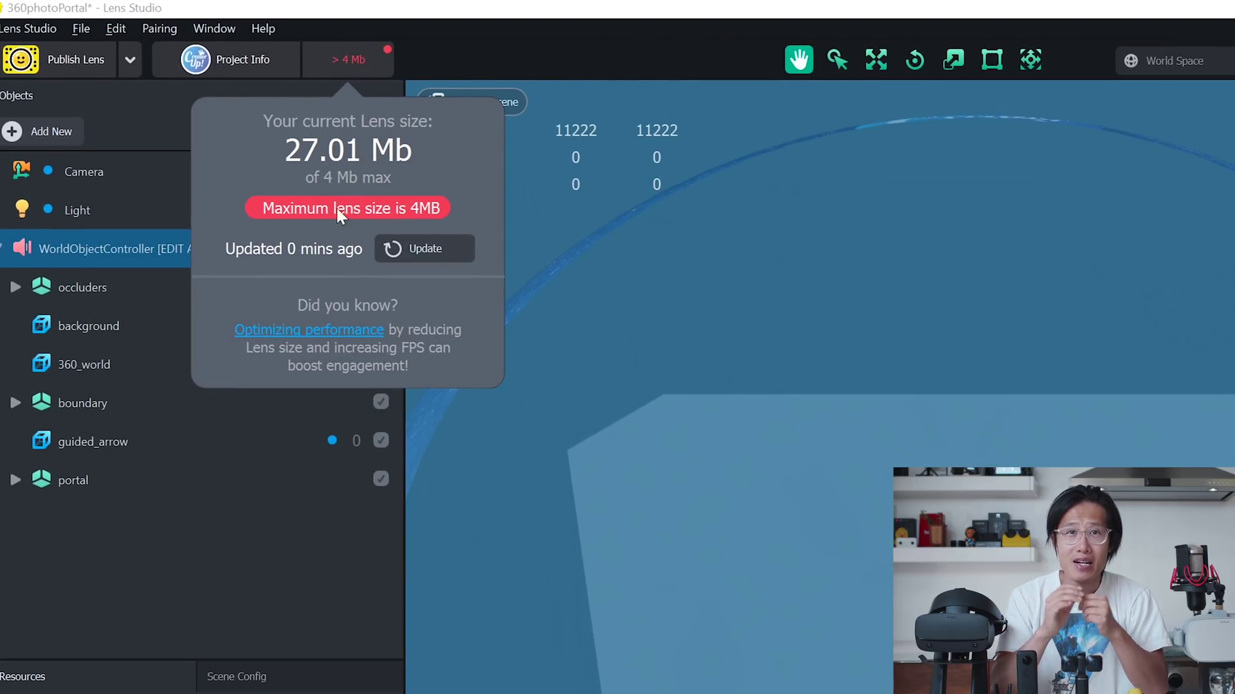
Step: Restore the WorldObjectController audio track to howling-polar-wind and recheck the lens size (still 27.01 Mb)
{"action": "left_click", "coordinate": [404, 258]}
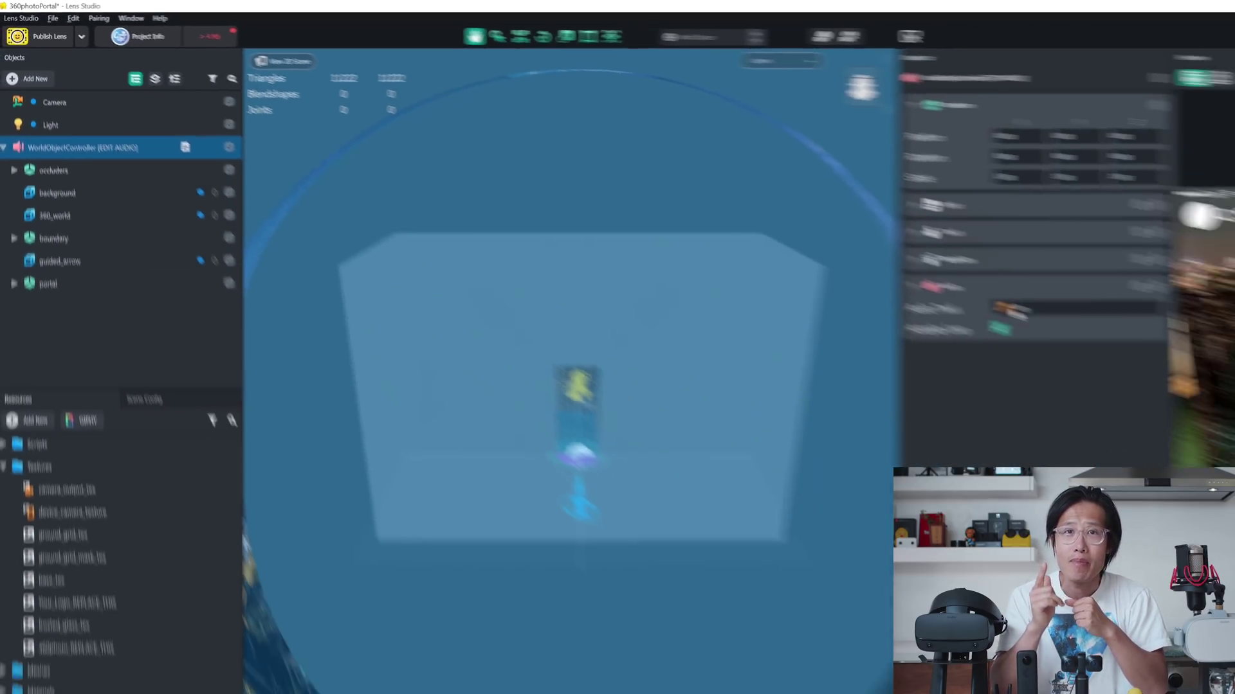
{"action": "left_click", "coordinate": [871, 262]}
{"action": "left_click", "coordinate": [514, 233]}
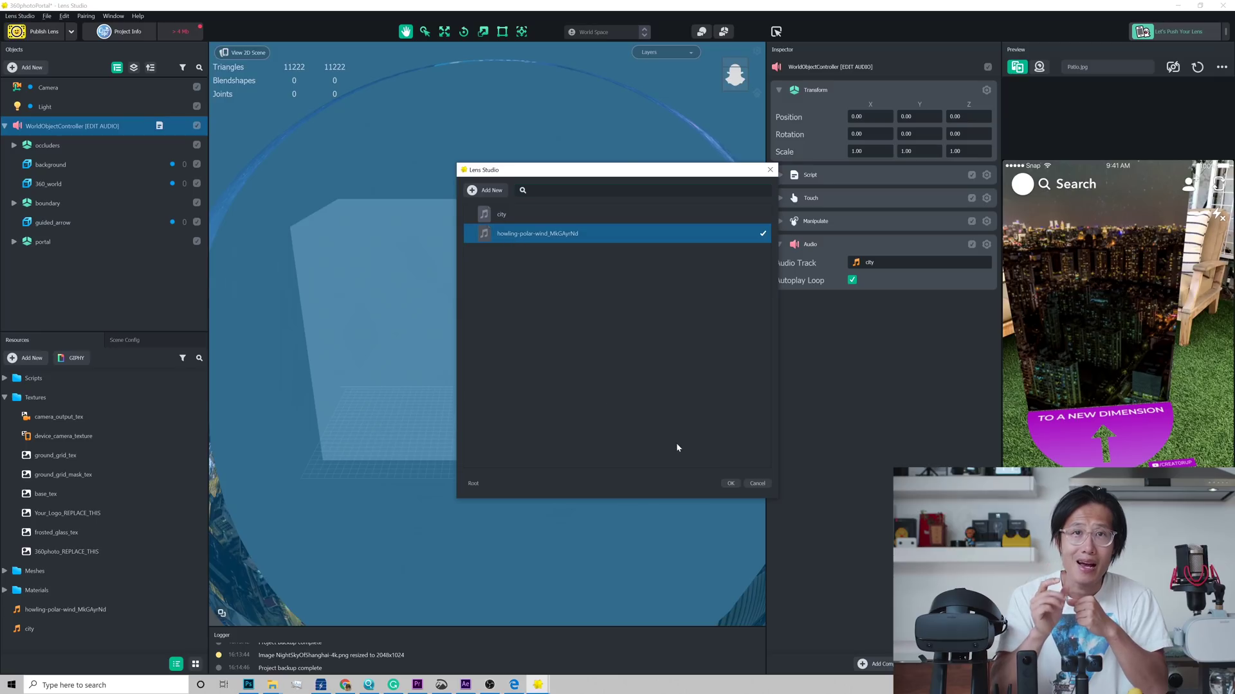
{"action": "left_click", "coordinate": [730, 483]}
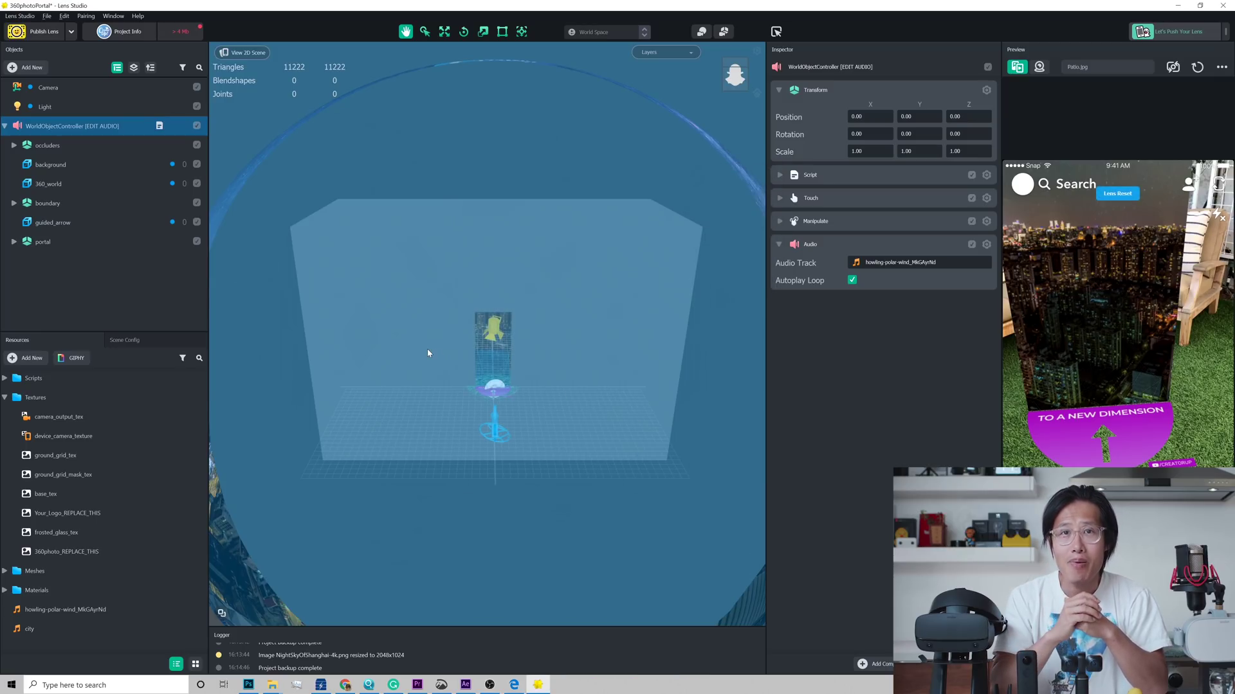
{"action": "left_click", "coordinate": [168, 35]}
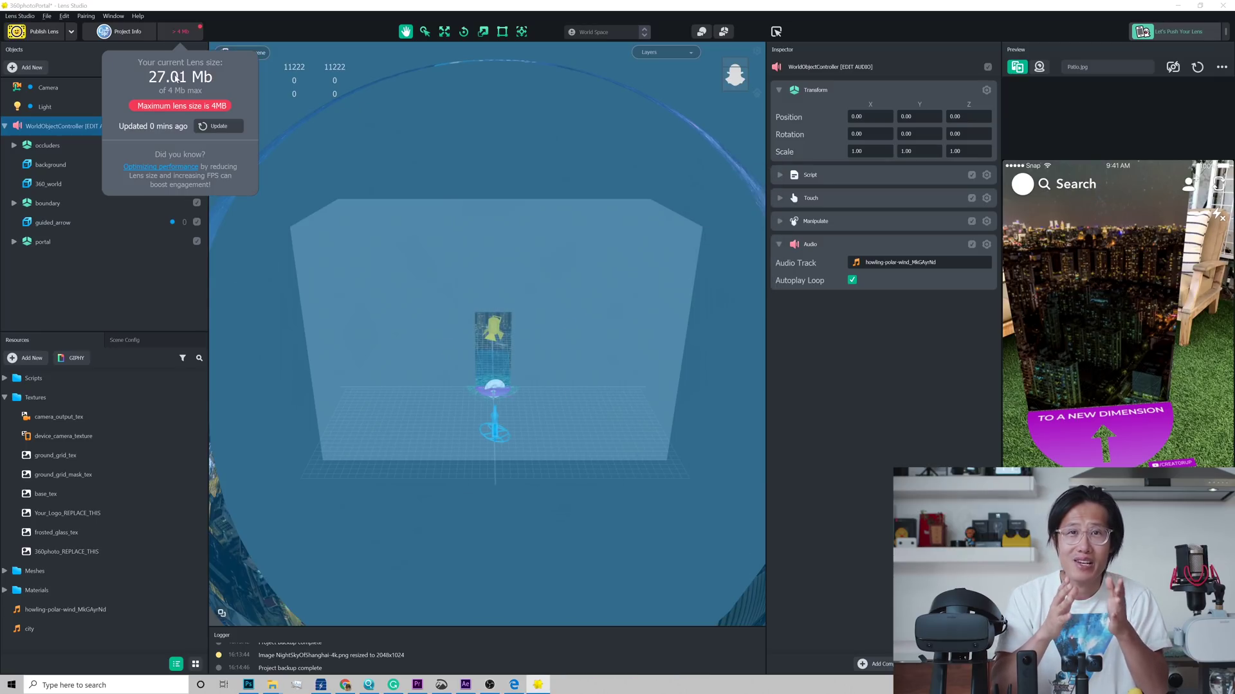